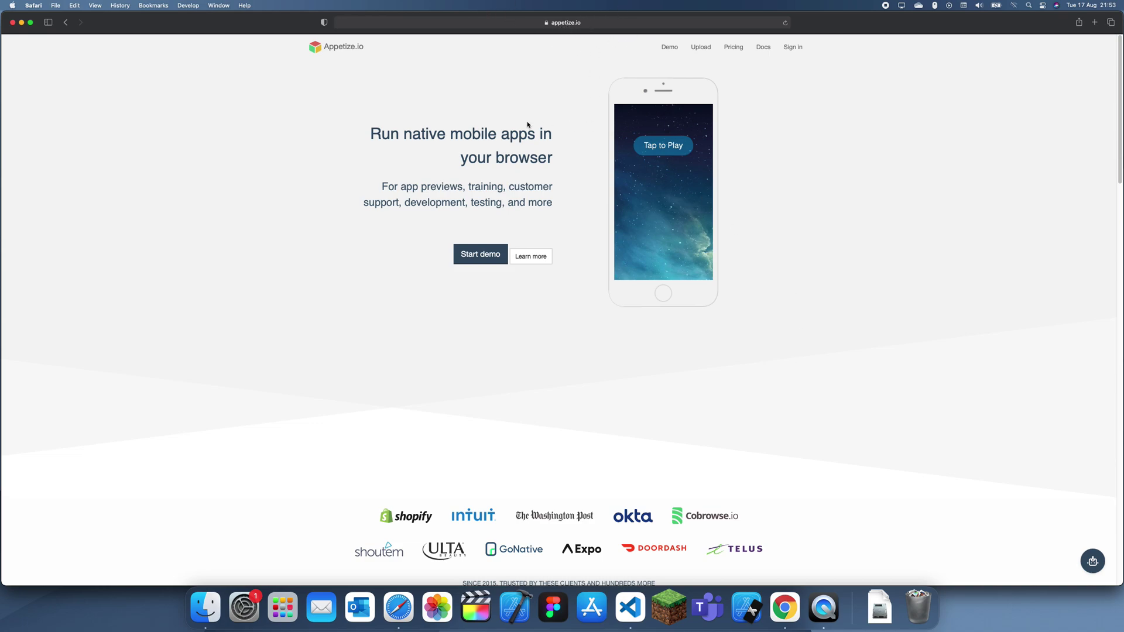
Step: Clear three accidental text selections on the Appetize.io landing page
{"action": "left_click_drag", "start_coordinate": [528, 125], "coordinate": [549, 163]}
{"action": "left_click", "coordinate": [657, 151]}
{"action": "scroll", "coordinate": [626, 331], "scroll_direction": "down", "scroll_amount": 3}
{"action": "scroll", "coordinate": [738, 371], "scroll_direction": "up", "scroll_amount": 3}
{"action": "scroll", "coordinate": [624, 191], "scroll_direction": "down", "scroll_amount": 4}
{"action": "scroll", "coordinate": [482, 423], "scroll_direction": "up", "scroll_amount": 4}
{"action": "scroll", "coordinate": [493, 417], "scroll_direction": "down", "scroll_amount": 5}
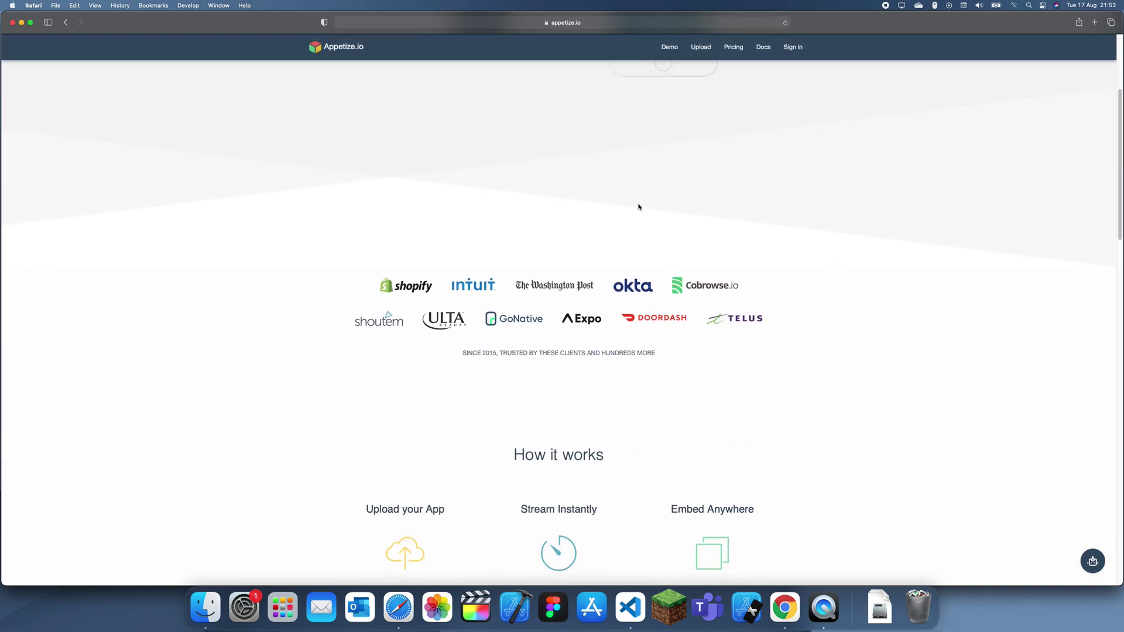
{"action": "scroll", "coordinate": [636, 213], "scroll_direction": "down", "scroll_amount": 3}
{"action": "scroll", "coordinate": [597, 268], "scroll_direction": "down", "scroll_amount": 2}
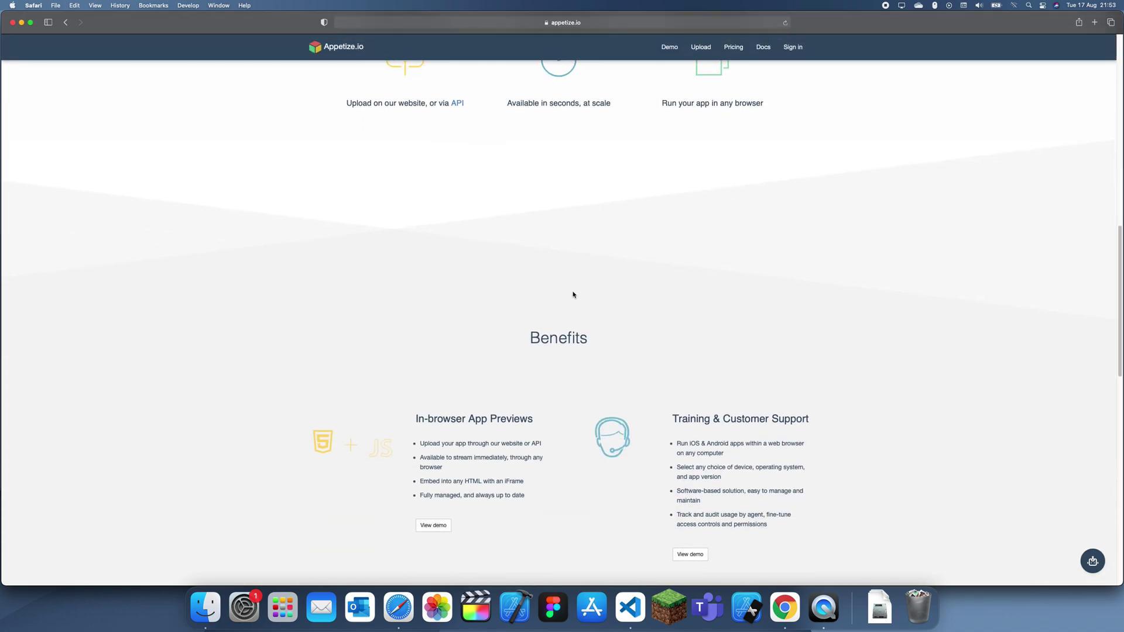
{"action": "double_click", "coordinate": [552, 336]}
{"action": "left_click", "coordinate": [554, 336]}
{"action": "scroll", "coordinate": [627, 337], "scroll_direction": "up", "scroll_amount": 3}
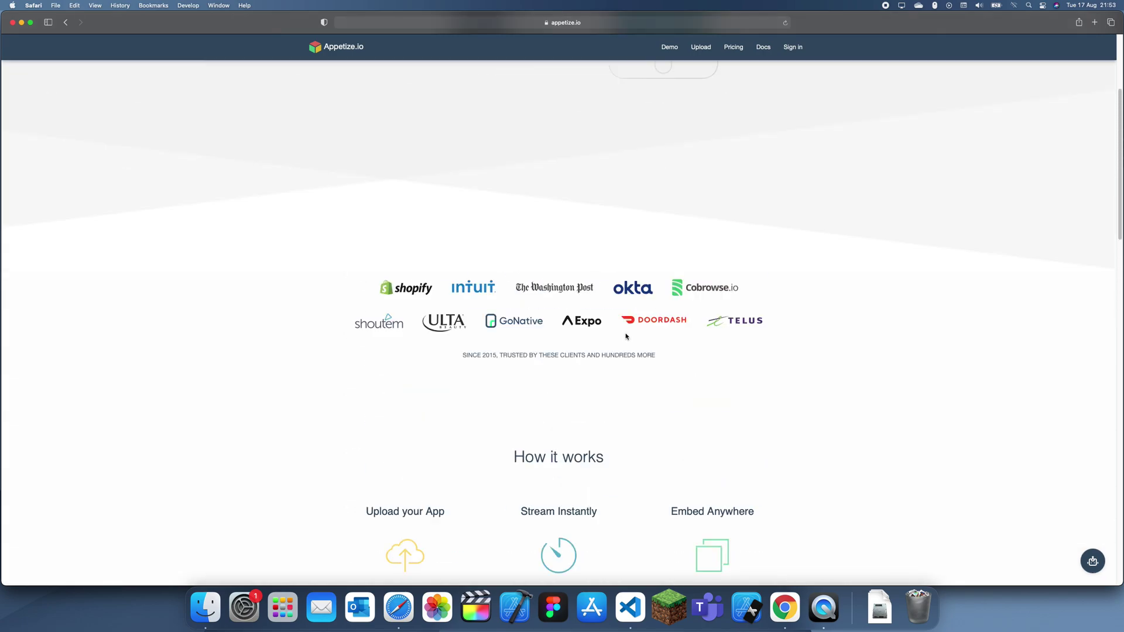
{"action": "scroll", "coordinate": [626, 336], "scroll_direction": "up", "scroll_amount": 3}
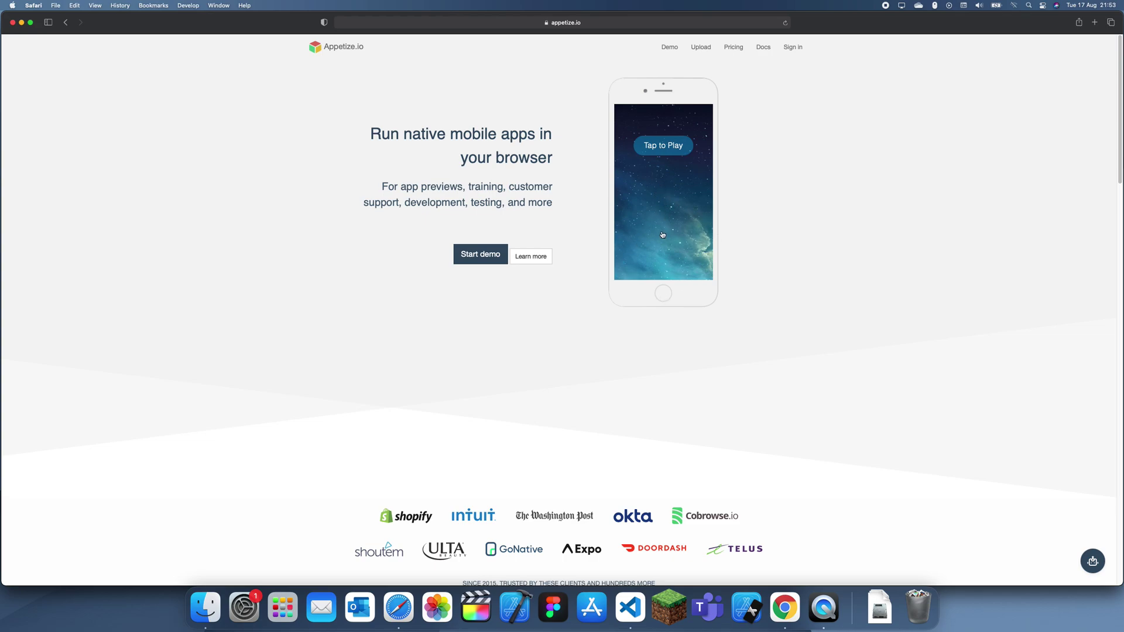
{"action": "scroll", "coordinate": [670, 241], "scroll_direction": "down", "scroll_amount": 3}
{"action": "scroll", "coordinate": [702, 266], "scroll_direction": "down", "scroll_amount": 5}
{"action": "scroll", "coordinate": [638, 196], "scroll_direction": "down", "scroll_amount": 5}
{"action": "scroll", "coordinate": [550, 324], "scroll_direction": "down", "scroll_amount": 4}
{"action": "scroll", "coordinate": [406, 229], "scroll_direction": "down", "scroll_amount": 6}
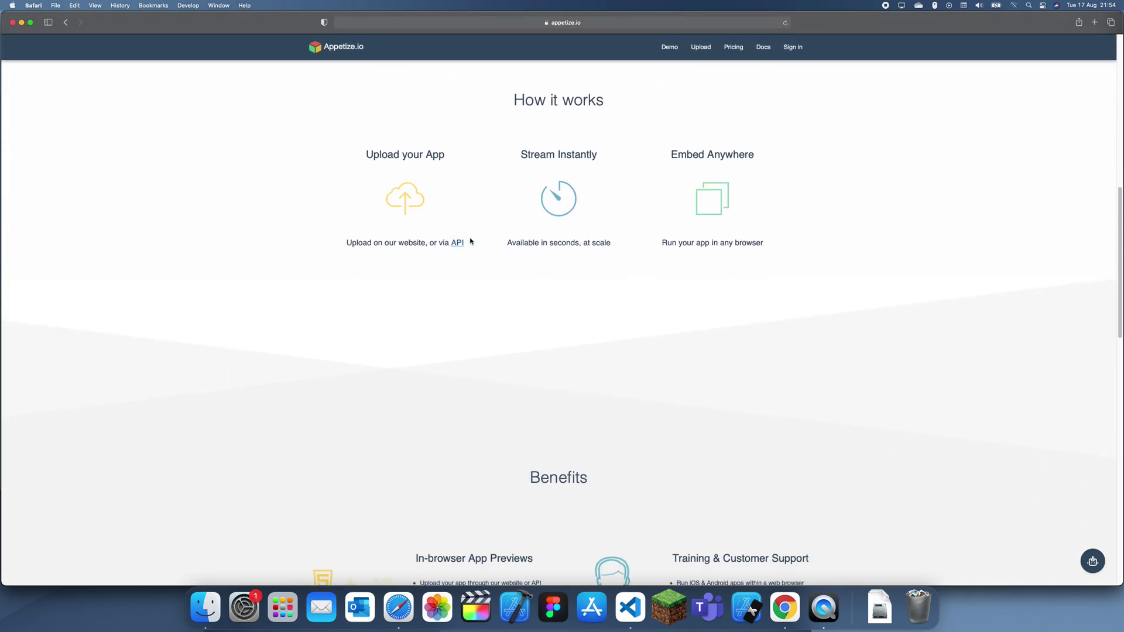
{"action": "double_click", "coordinate": [602, 242]}
{"action": "left_click", "coordinate": [598, 243]}
{"action": "scroll", "coordinate": [592, 252], "scroll_direction": "up", "scroll_amount": 7}
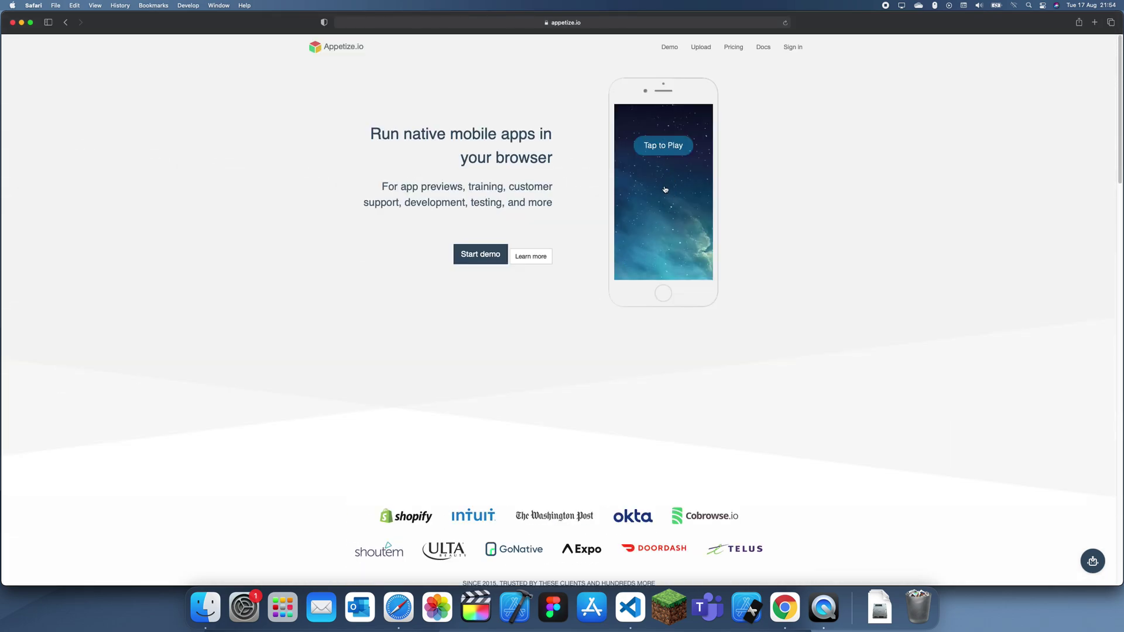
{"action": "scroll", "coordinate": [668, 186], "scroll_direction": "down", "scroll_amount": 5}
{"action": "scroll", "coordinate": [713, 413], "scroll_direction": "down", "scroll_amount": 5}
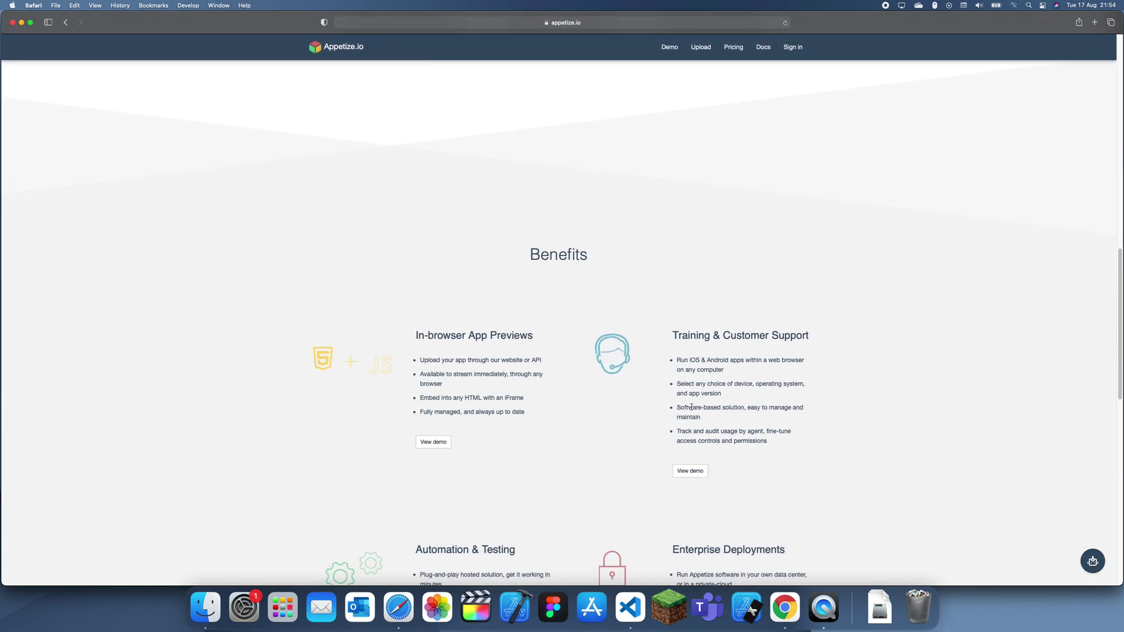
{"action": "scroll", "coordinate": [625, 404], "scroll_direction": "down", "scroll_amount": 3}
{"action": "scroll", "coordinate": [621, 407], "scroll_direction": "down", "scroll_amount": 2}
{"action": "scroll", "coordinate": [545, 369], "scroll_direction": "up", "scroll_amount": 2}
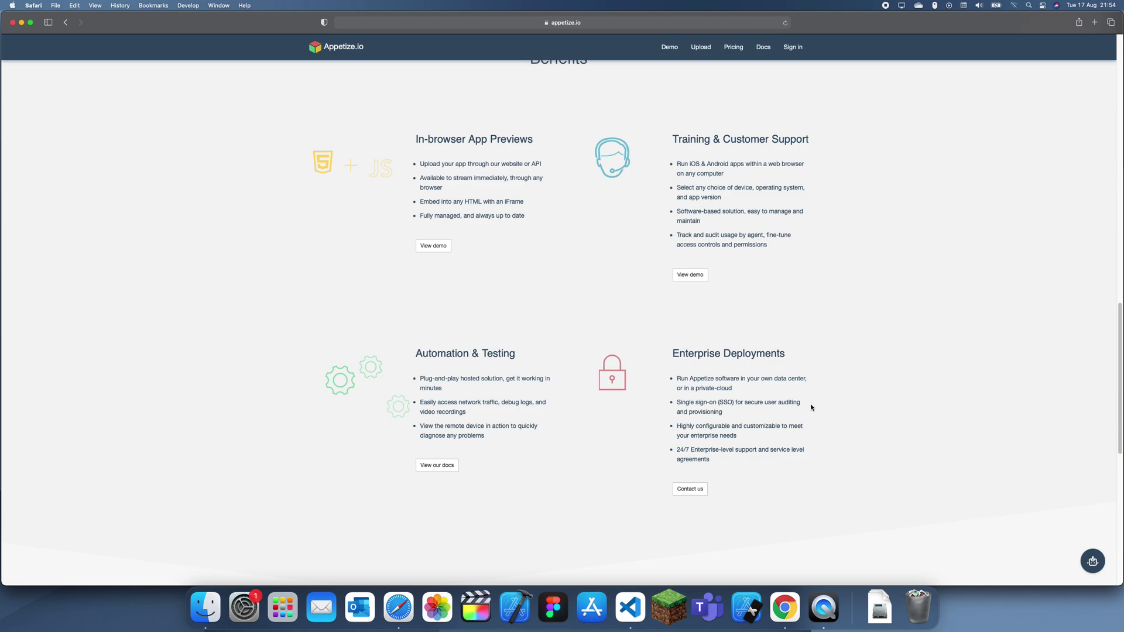
{"action": "scroll", "coordinate": [578, 384], "scroll_direction": "down", "scroll_amount": 10}
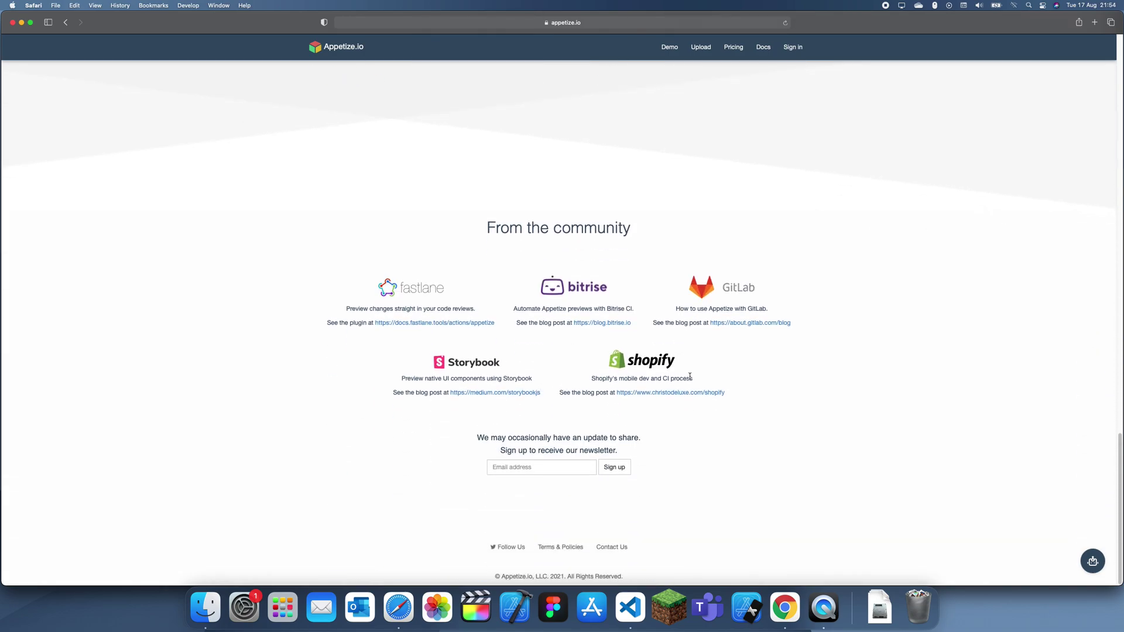
{"action": "scroll", "coordinate": [690, 378], "scroll_direction": "up", "scroll_amount": 10}
{"action": "scroll", "coordinate": [683, 359], "scroll_direction": "up", "scroll_amount": 10}
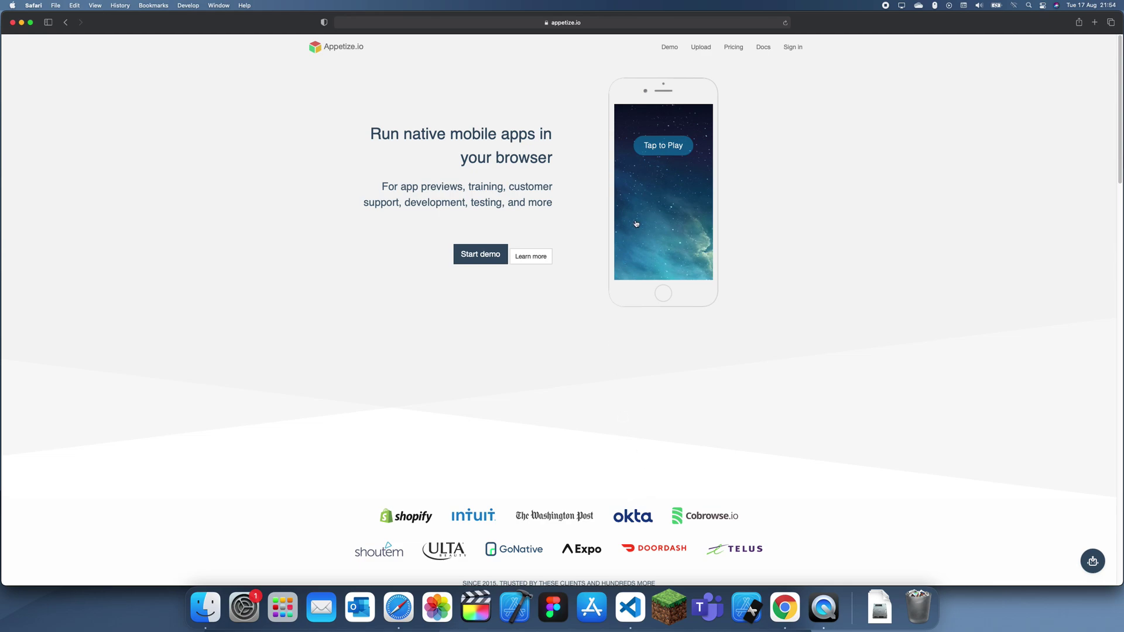
Step: Launch the embedded iPhone demo, swipe to Today View, and dismiss the alert
{"action": "left_click", "coordinate": [664, 145]}
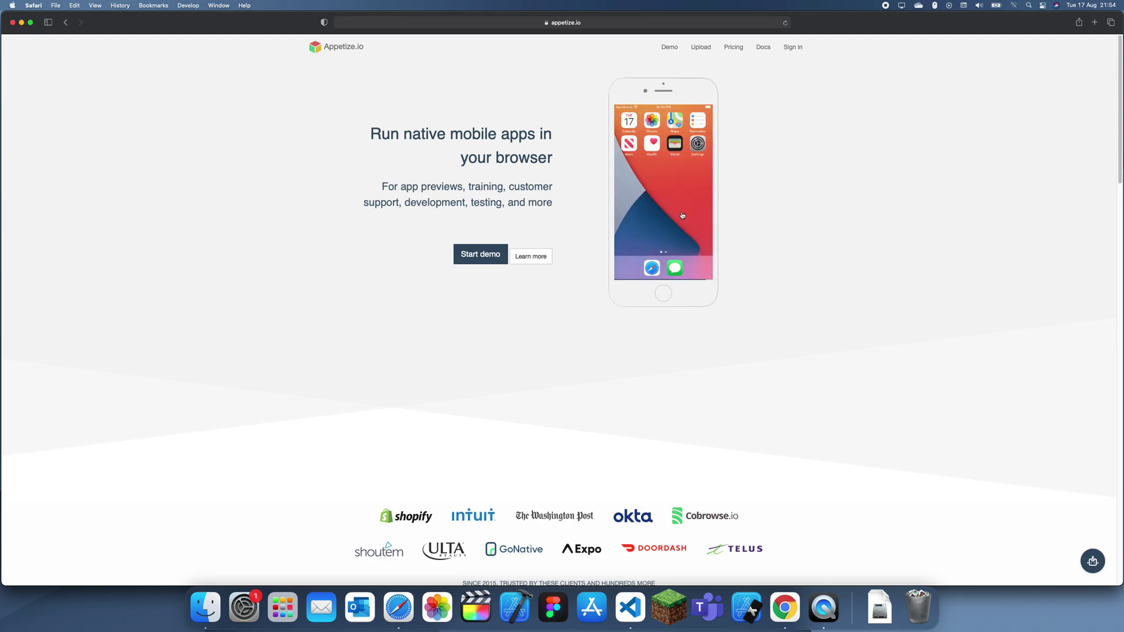
{"action": "mouse_move", "coordinate": [682, 216]}
{"action": "left_mouse_down"}
{"action": "mouse_move", "coordinate": [738, 217]}
{"action": "mouse_move", "coordinate": [630, 219]}
{"action": "mouse_move", "coordinate": [688, 220]}
{"action": "left_mouse_up"}
{"action": "left_click", "coordinate": [682, 225]}
Step: Set the demo device to iPhone 12 Mini at 100% size
{"action": "left_click", "coordinate": [665, 49]}
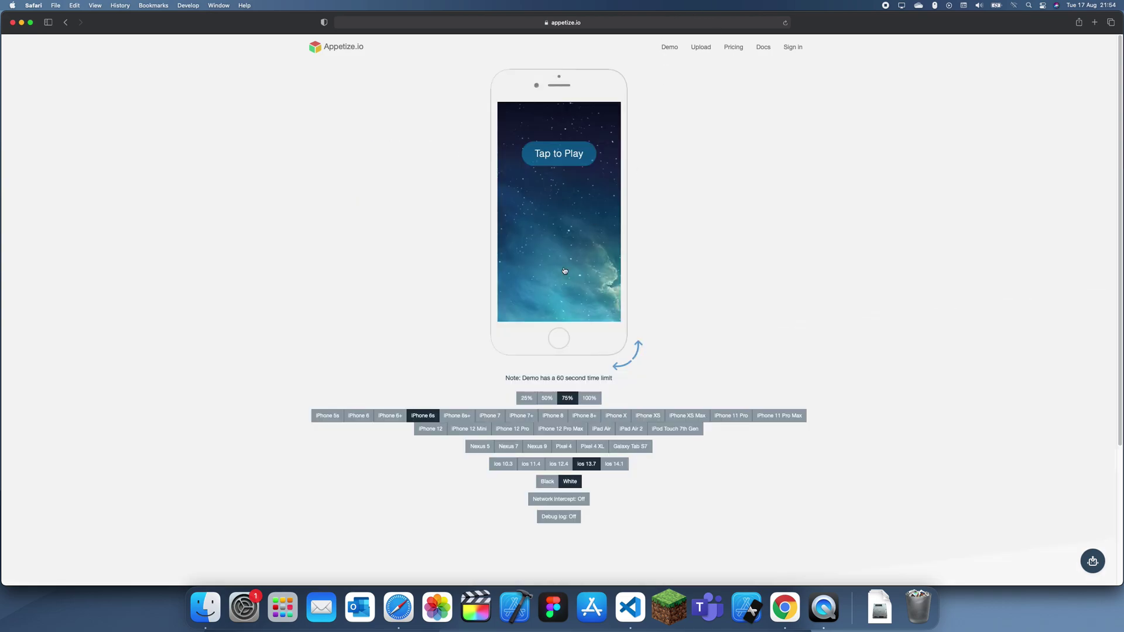
{"action": "left_click", "coordinate": [589, 398]}
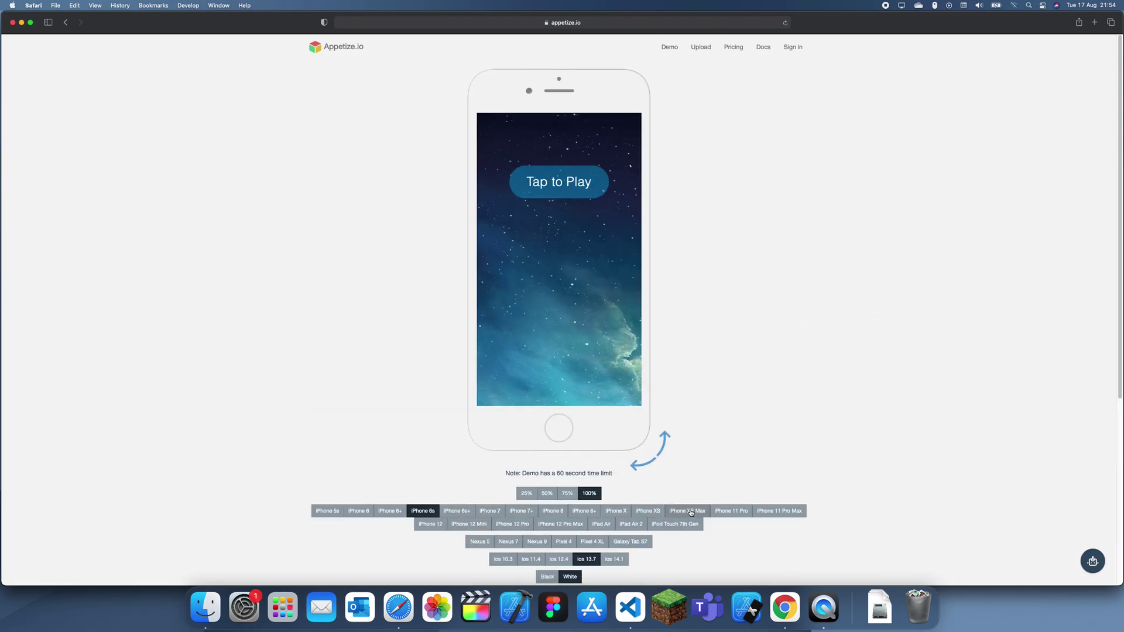
{"action": "left_click", "coordinate": [617, 513]}
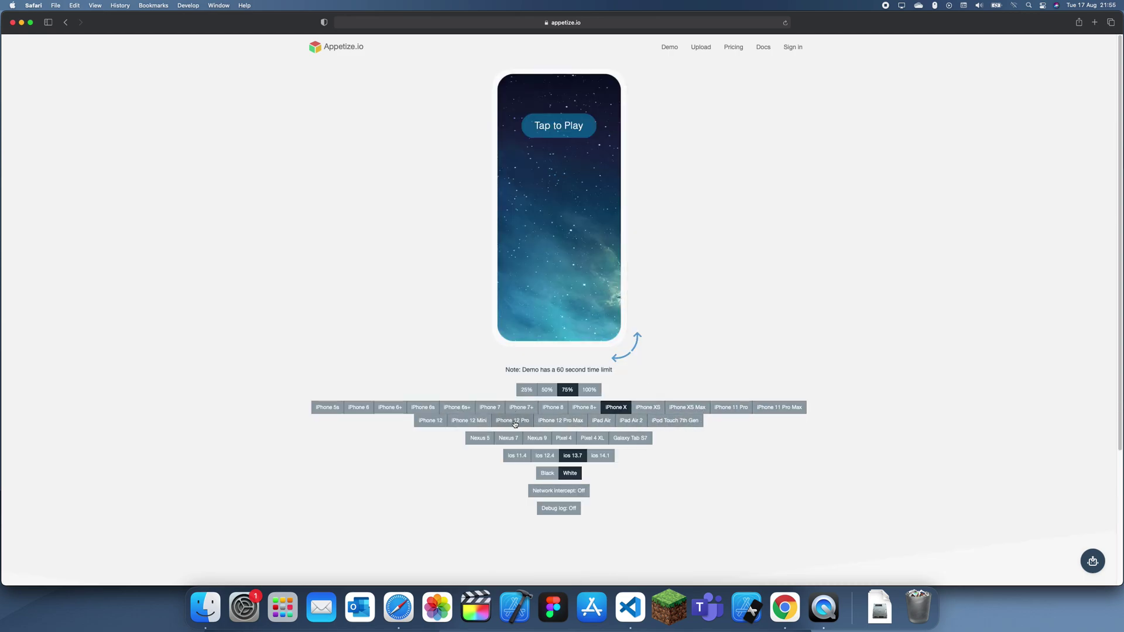
{"action": "left_click", "coordinate": [469, 420]}
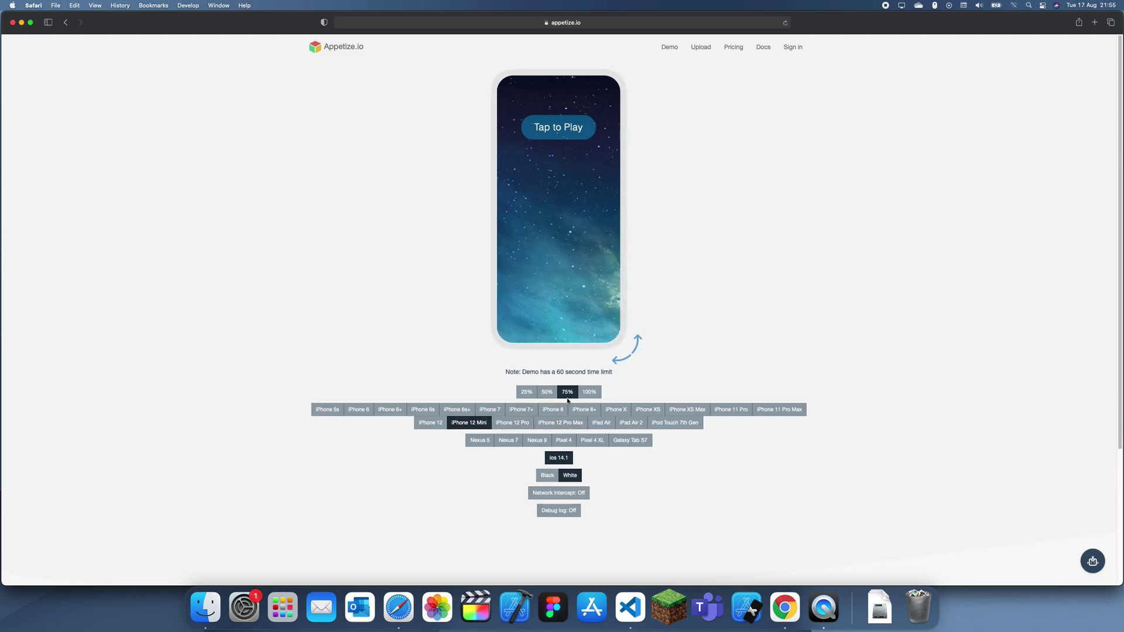
{"action": "left_click", "coordinate": [593, 390]}
Step: Start the demo, close Wikipedia, and swipe between home screen pages
{"action": "left_click", "coordinate": [556, 150]}
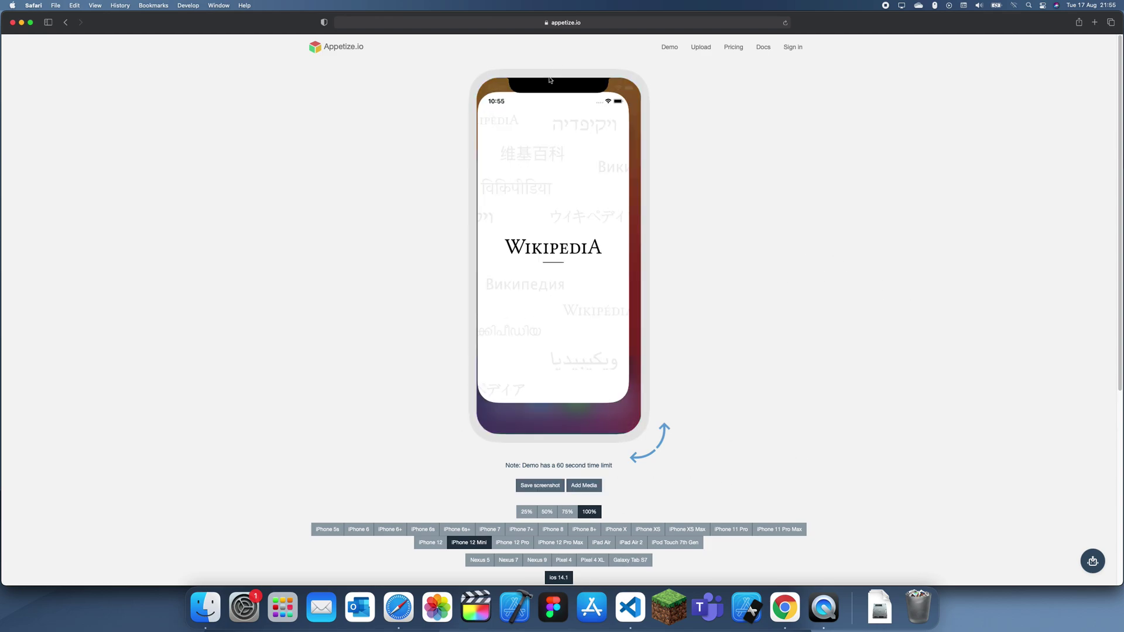
{"action": "left_click_drag", "start_coordinate": [574, 430], "coordinate": [566, 325]}
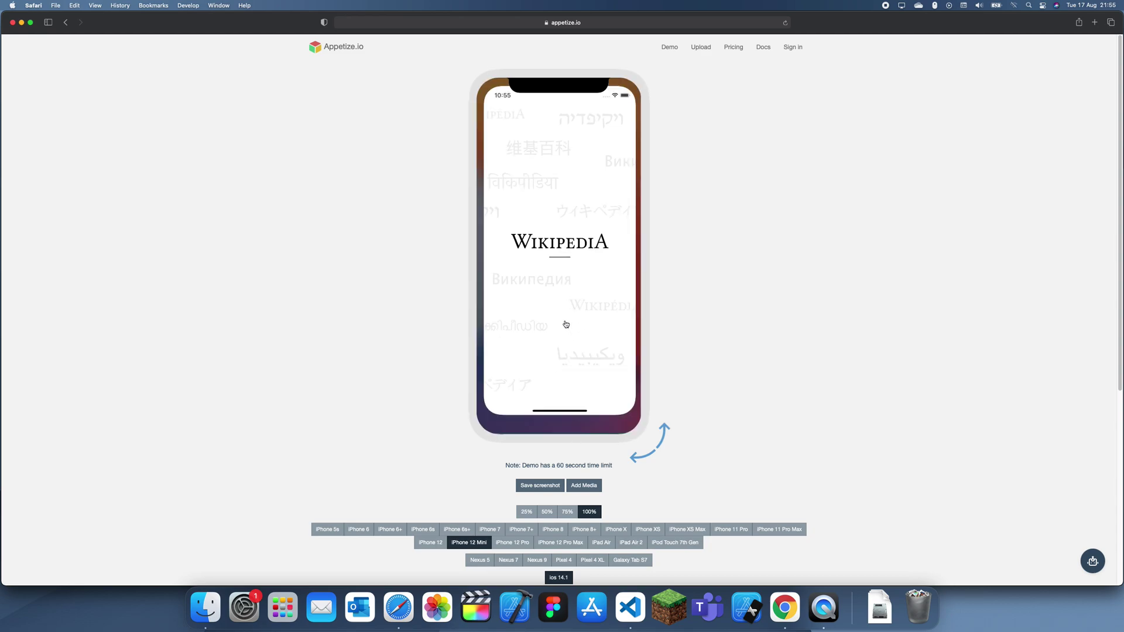
{"action": "mouse_move", "coordinate": [641, 294]}
{"action": "left_mouse_down"}
{"action": "mouse_move", "coordinate": [571, 323]}
{"action": "mouse_move", "coordinate": [592, 336]}
{"action": "left_mouse_up"}
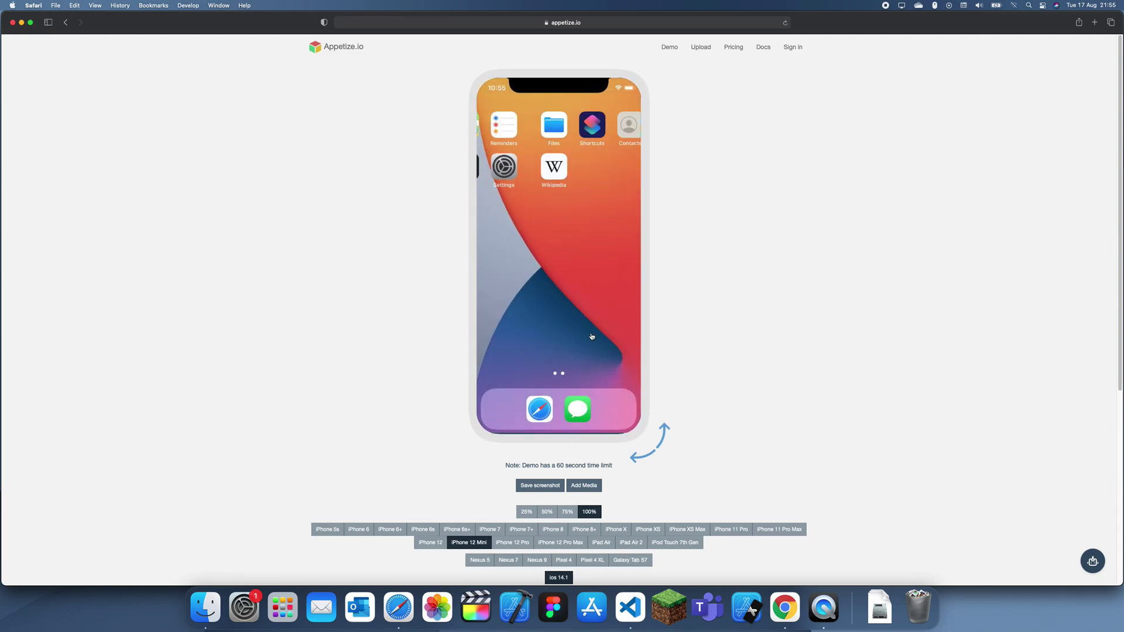
{"action": "left_click", "coordinate": [747, 606]}
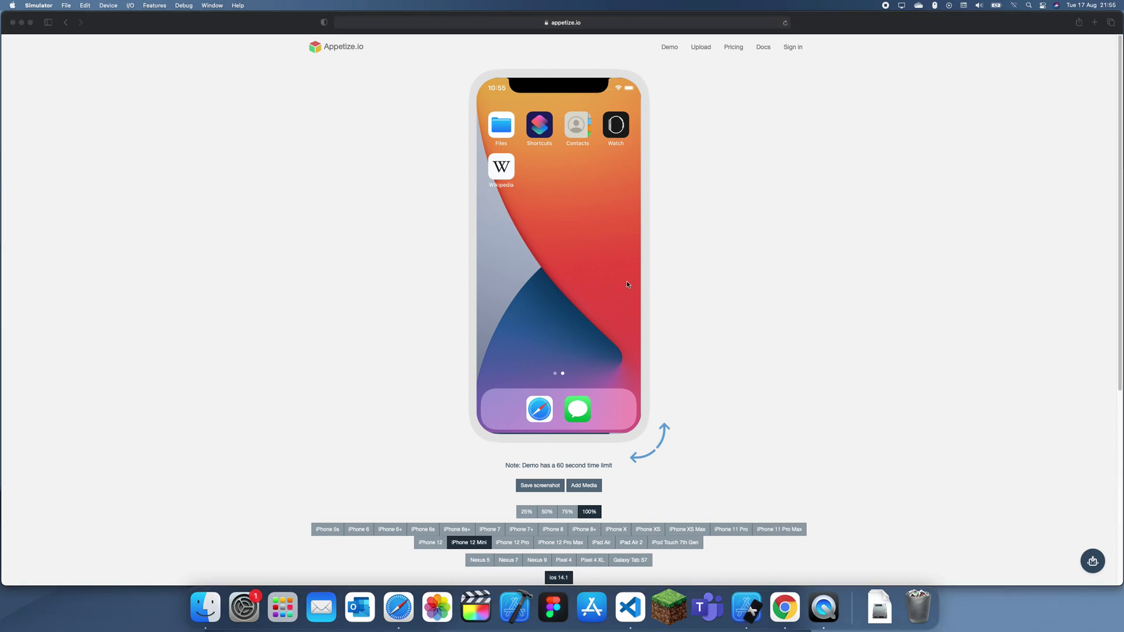
{"action": "left_click_drag", "start_coordinate": [548, 29], "coordinate": [141, 23]}
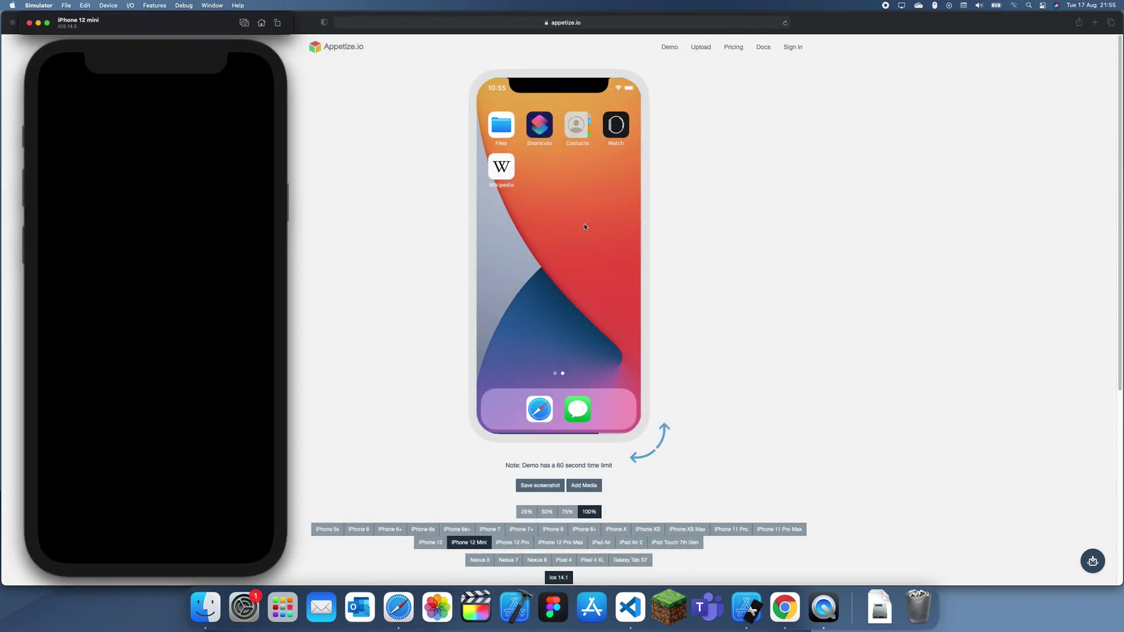
{"action": "left_click", "coordinate": [584, 227]}
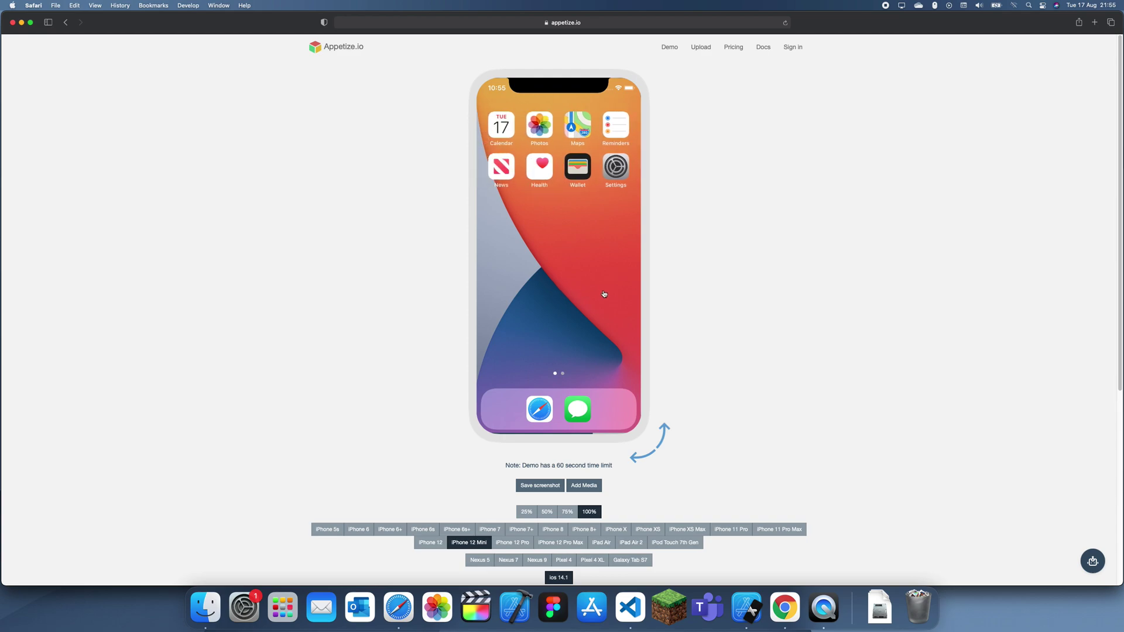
{"action": "left_click", "coordinate": [755, 624]}
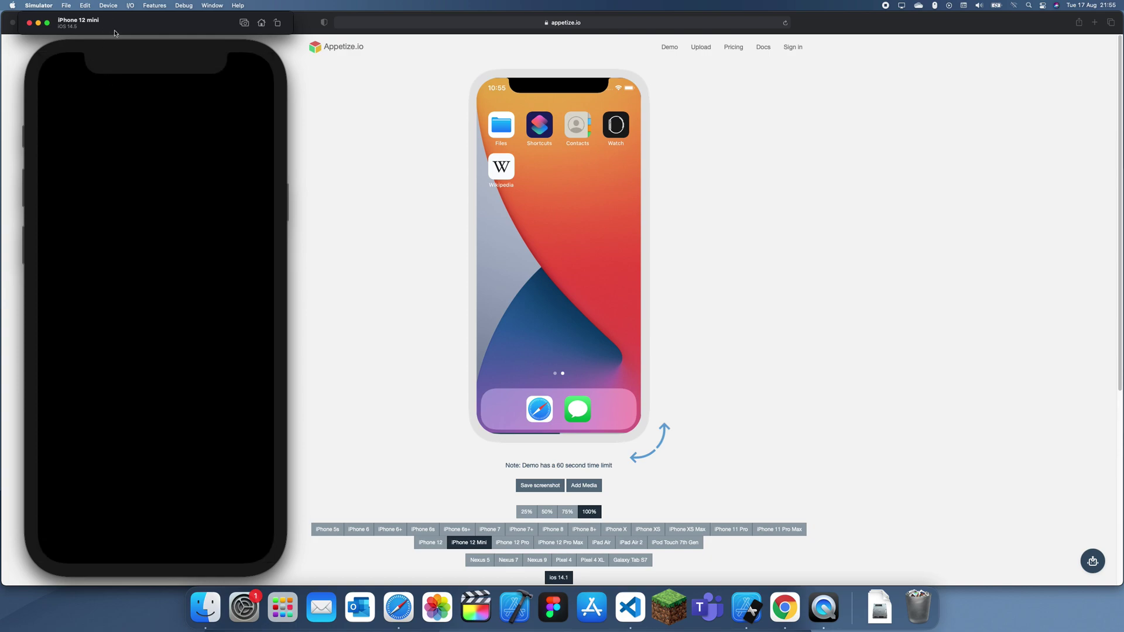
{"action": "mouse_move", "coordinate": [115, 32]}
{"action": "left_mouse_down"}
{"action": "mouse_move", "coordinate": [160, 42]}
{"action": "mouse_move", "coordinate": [102, 42]}
{"action": "left_mouse_up"}
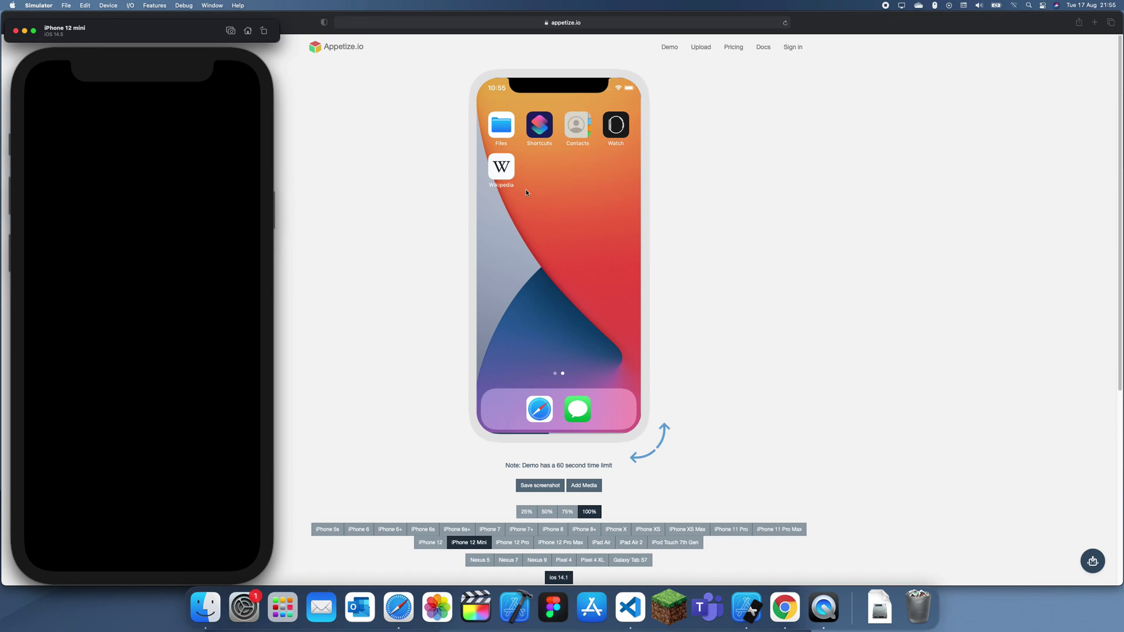
{"action": "left_click", "coordinate": [526, 187]}
{"action": "left_click_drag", "start_coordinate": [547, 243], "coordinate": [518, 243]}
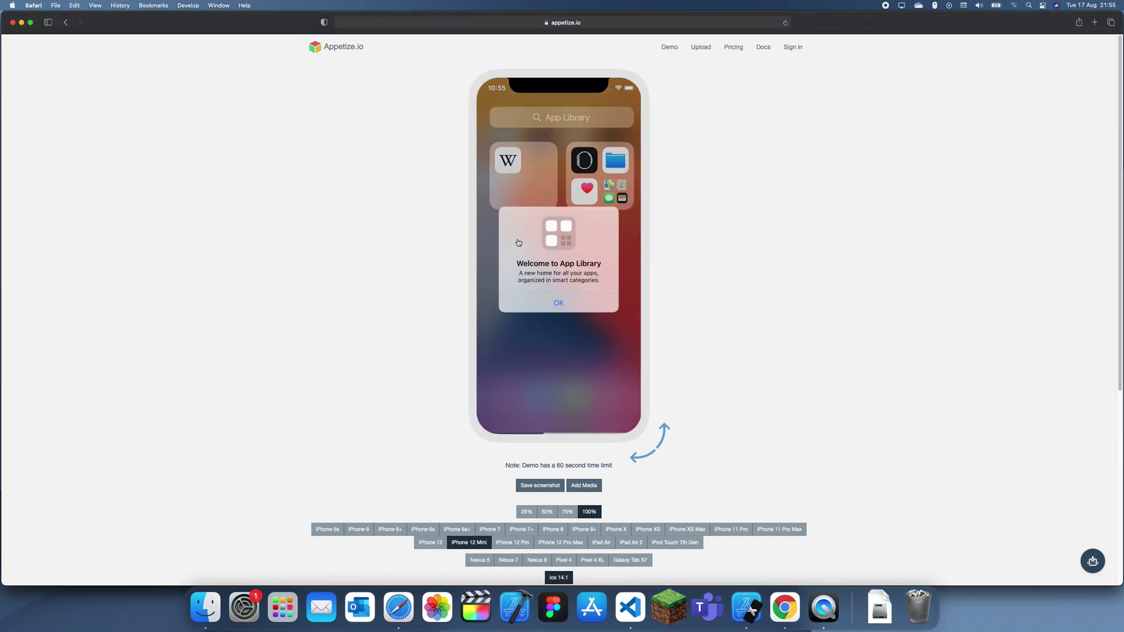
{"action": "left_click", "coordinate": [558, 302]}
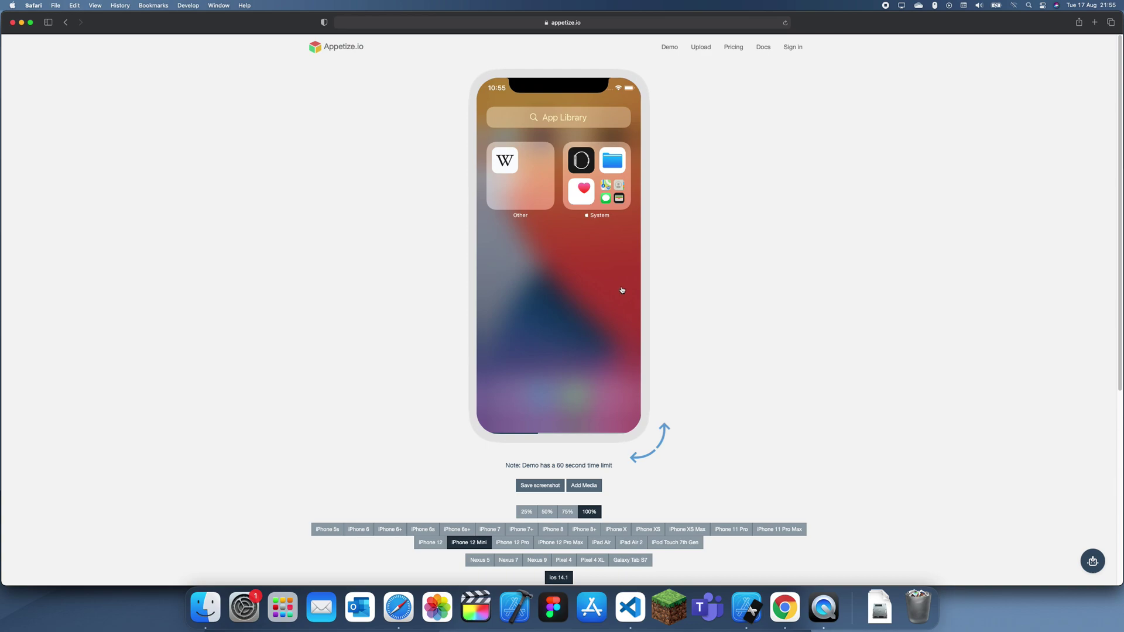
{"action": "left_click_drag", "start_coordinate": [622, 291], "coordinate": [576, 289]}
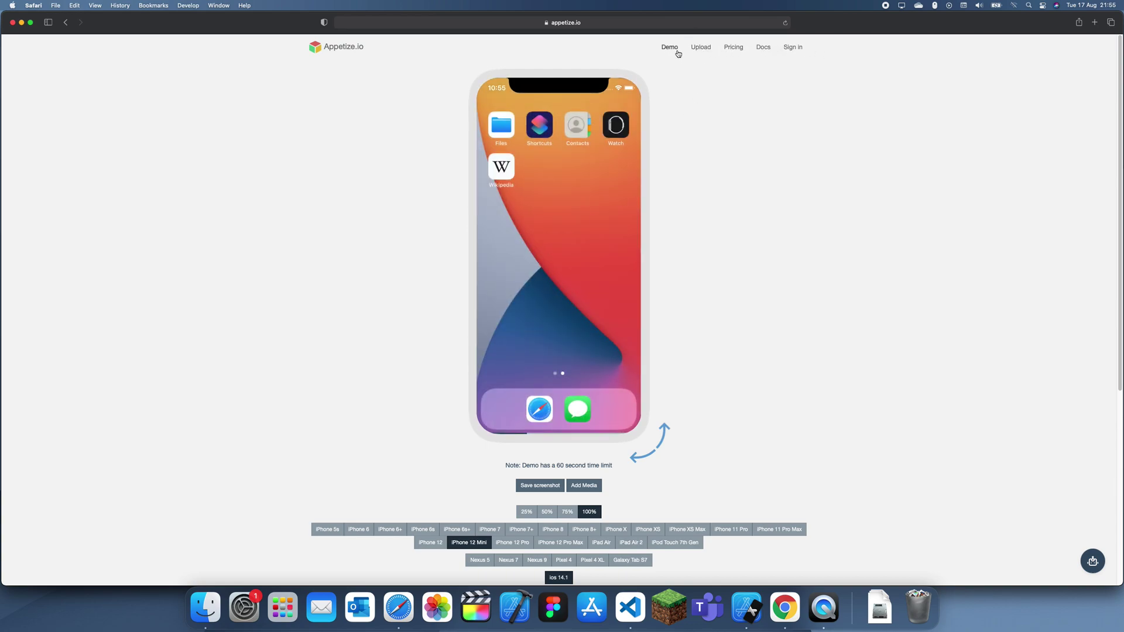
Step: Return to the Appetize.io homepage and select, then deselect, the tagline's list of uses
{"action": "left_click", "coordinate": [327, 51]}
{"action": "scroll", "coordinate": [652, 247], "scroll_direction": "down", "scroll_amount": 3}
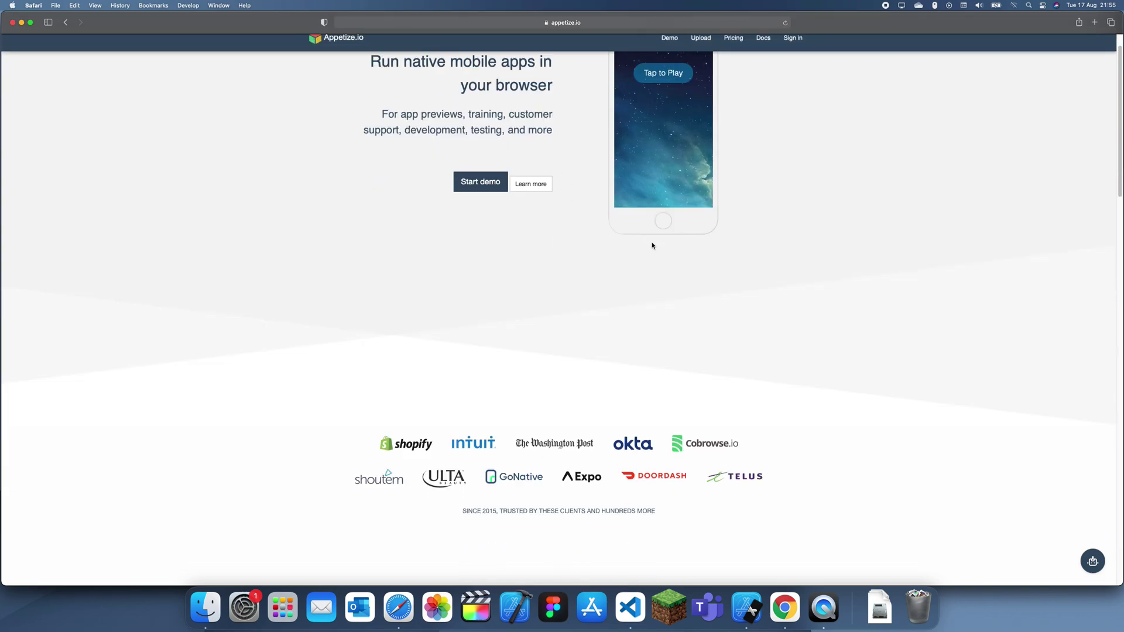
{"action": "scroll", "coordinate": [626, 261], "scroll_direction": "up", "scroll_amount": 3}
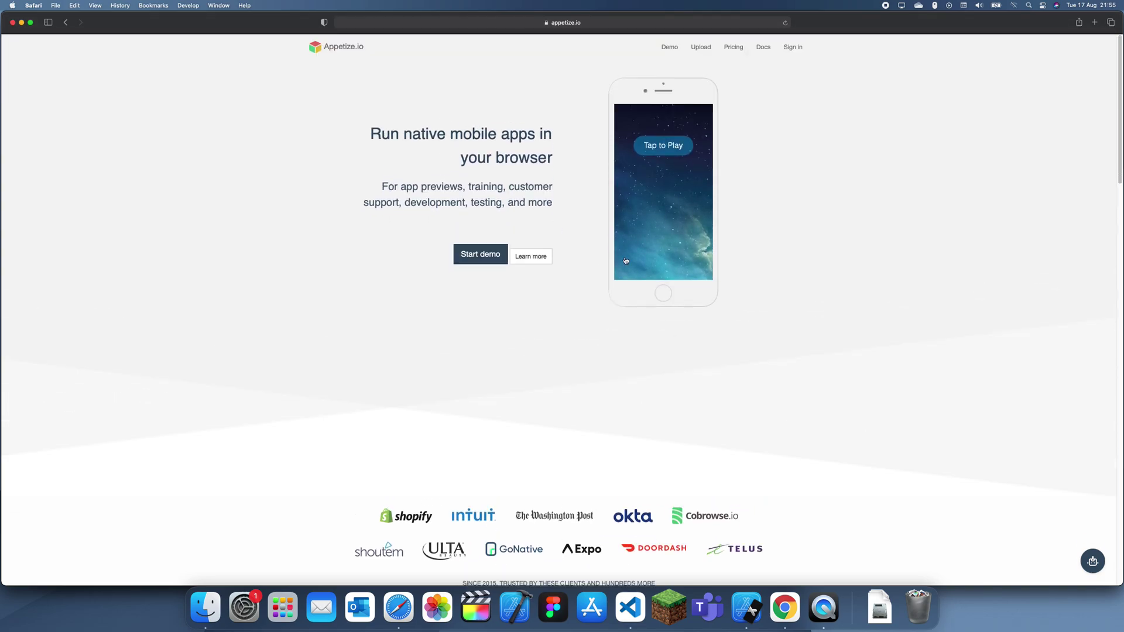
{"action": "left_click_drag", "start_coordinate": [553, 204], "coordinate": [506, 184]}
{"action": "left_click", "coordinate": [505, 184]}
{"action": "scroll", "coordinate": [726, 339], "scroll_direction": "down", "scroll_amount": 1}
{"action": "scroll", "coordinate": [725, 340], "scroll_direction": "down", "scroll_amount": 5}
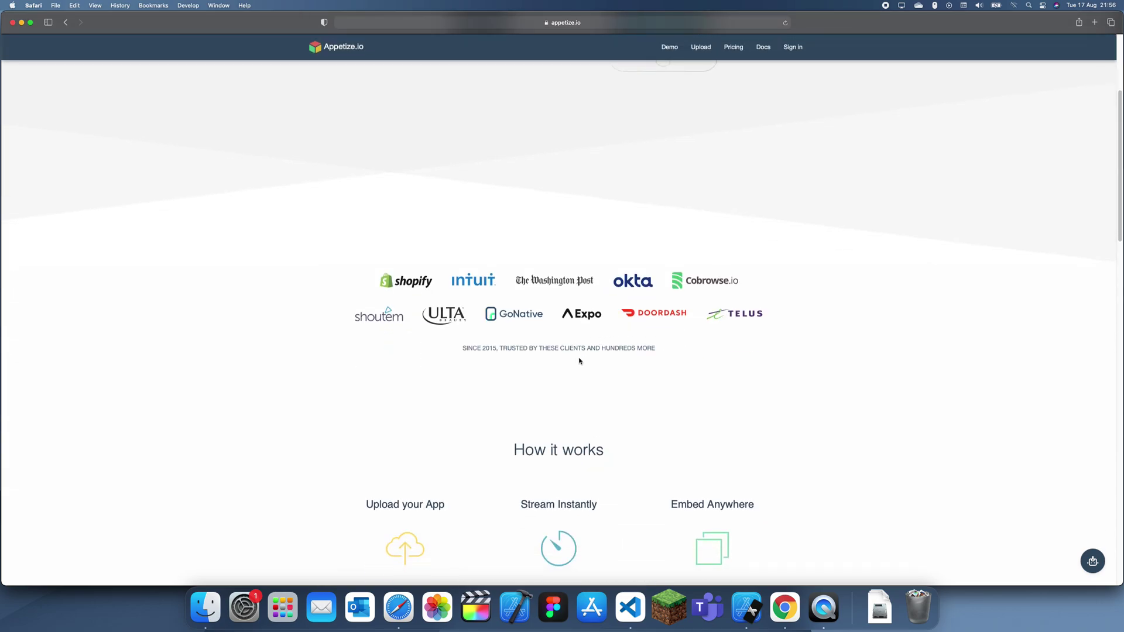